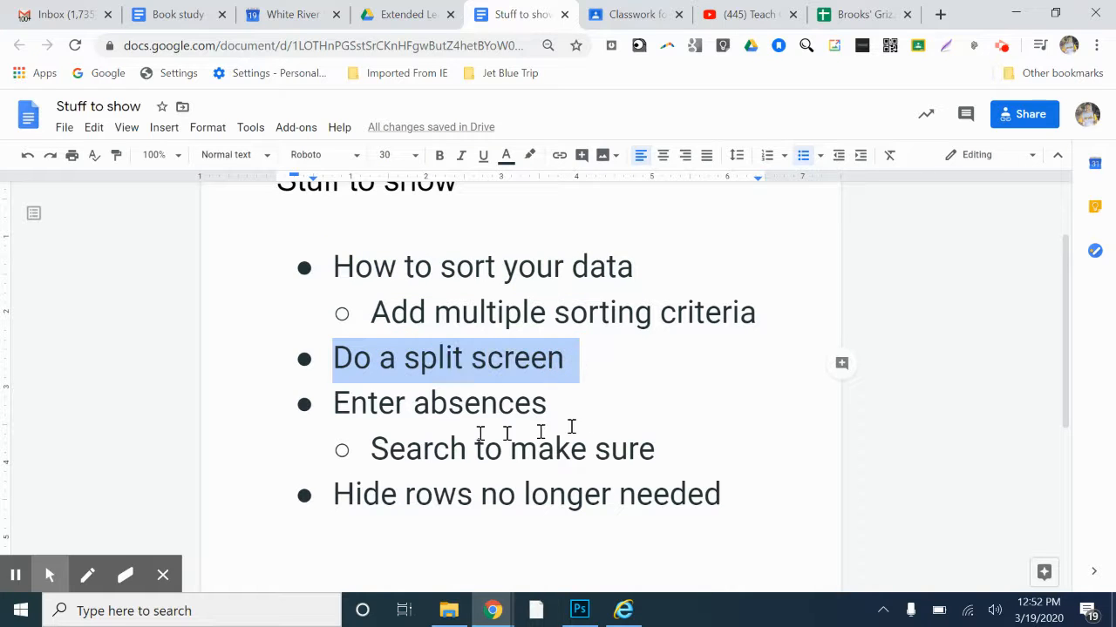
# Highlight the outline items on entering absences, multiple sorting criteria, searching to make sure, and hiding rows no longer needed, one after another
pyautogui.moveTo(336, 405); pyautogui.dragTo(546, 411)
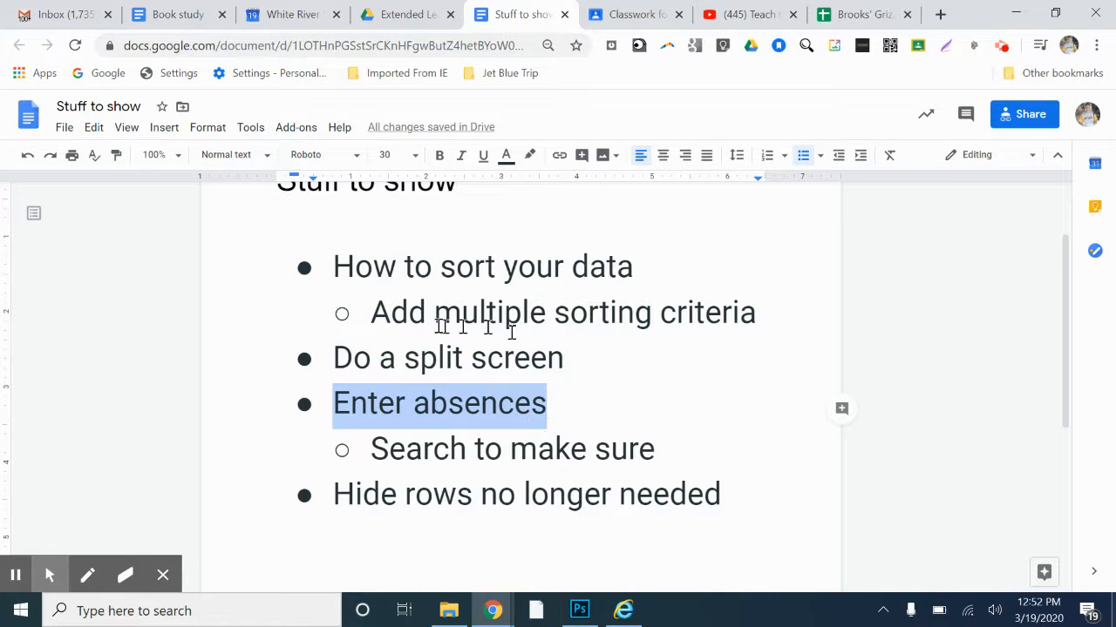
pyautogui.moveTo(371, 314); pyautogui.dragTo(784, 319)
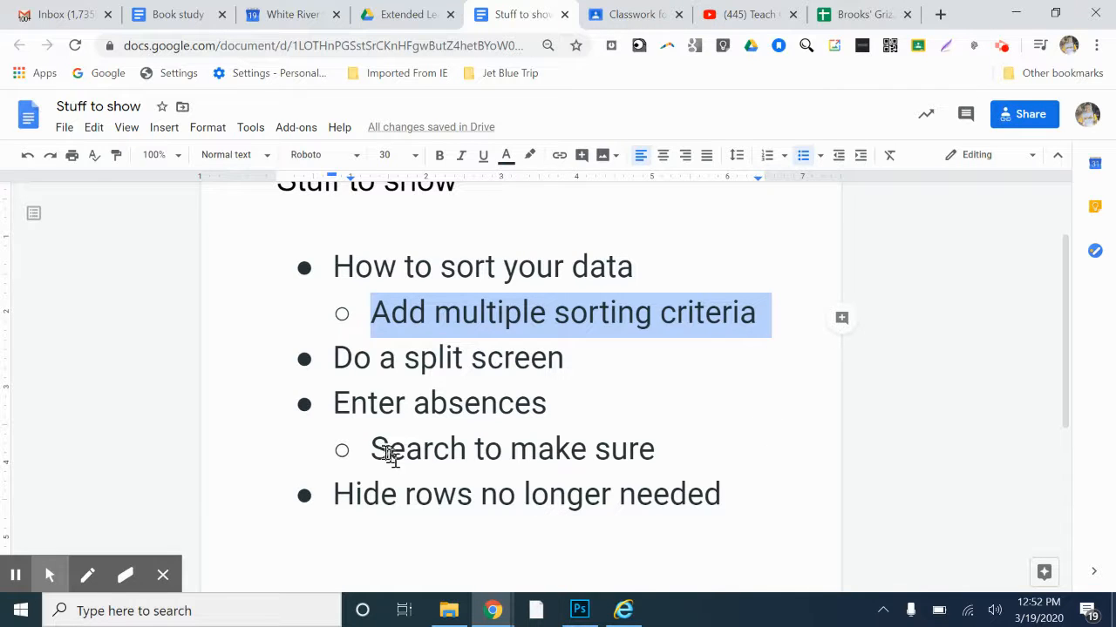
pyautogui.moveTo(373, 449); pyautogui.dragTo(731, 451)
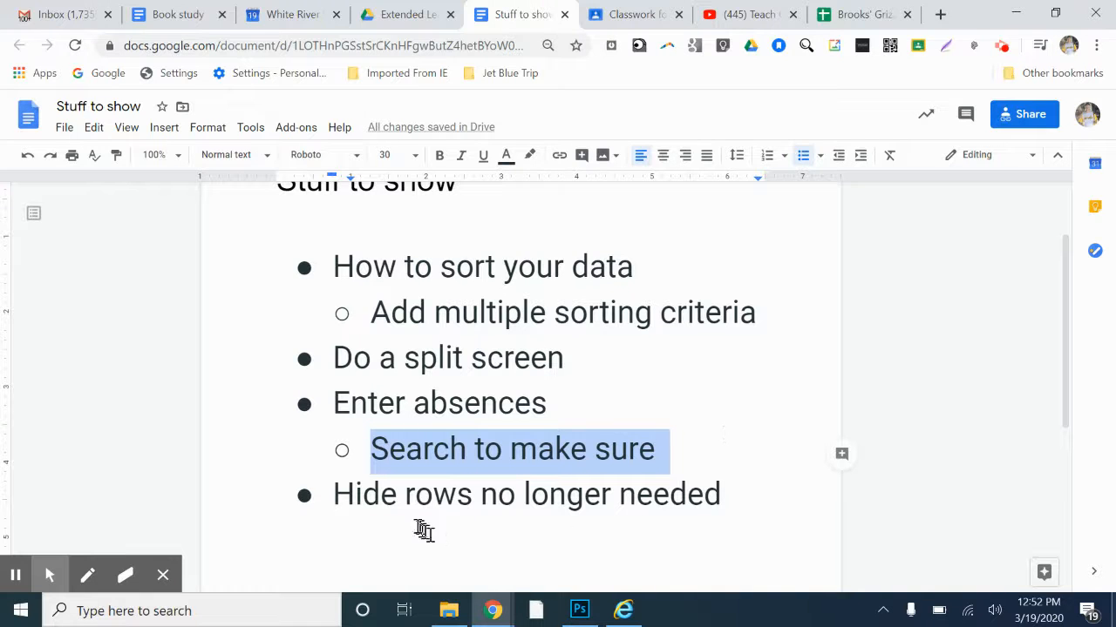
pyautogui.moveTo(334, 486); pyautogui.dragTo(781, 487)
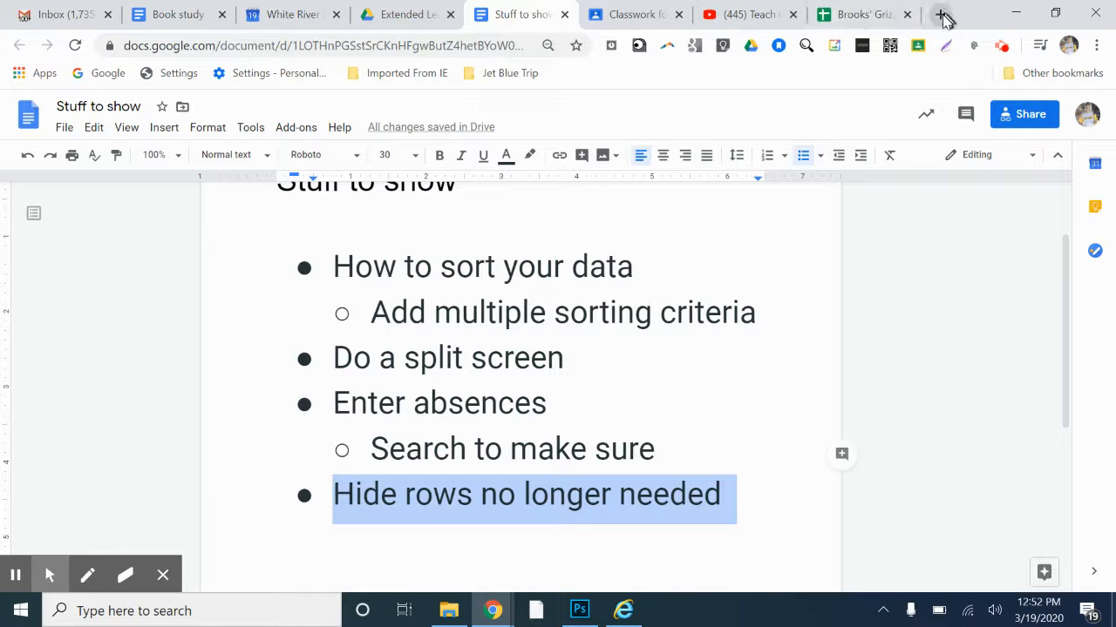
# Set the outline's window beside the homeroom attendance sheet in a split screen and bring up the Grizzly Daily Entry Survey responses in it
pyautogui.moveTo(982, 19); pyautogui.dragTo(1115, 209)
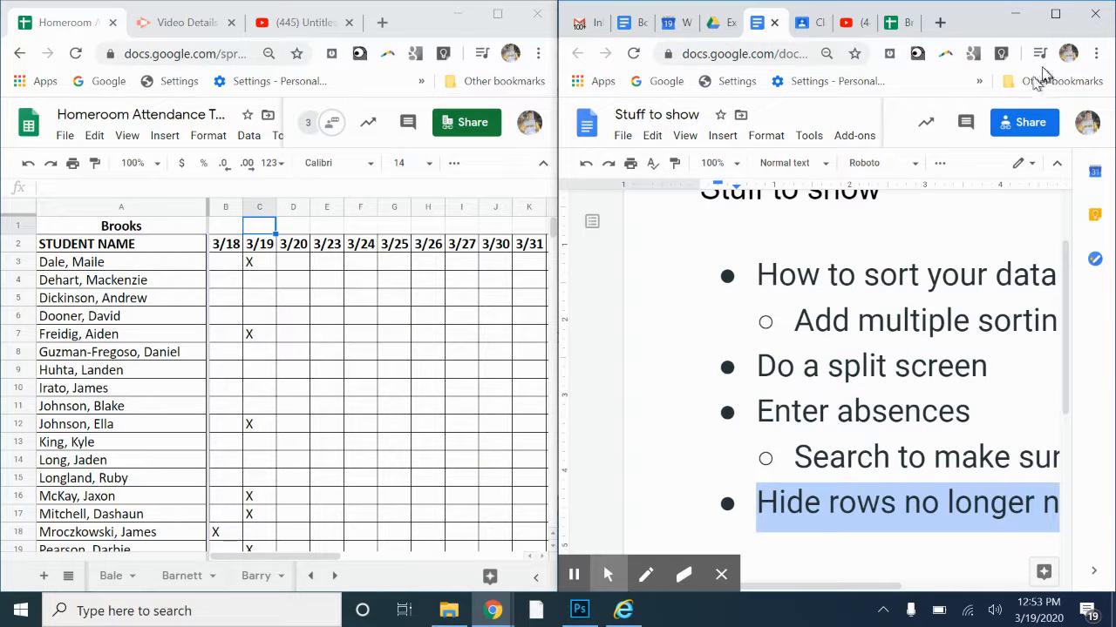
pyautogui.click(901, 22)
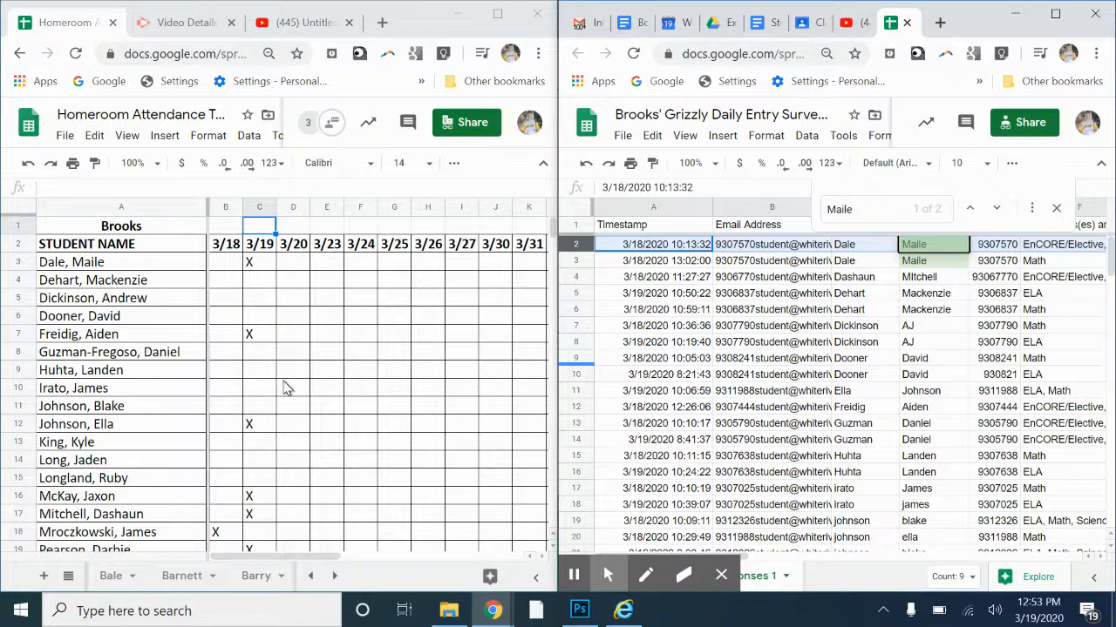
# Search the survey responses for the last name of the row 7 student marked absent on 3/19 and check the entry's timestamp
pyautogui.click(264, 339)
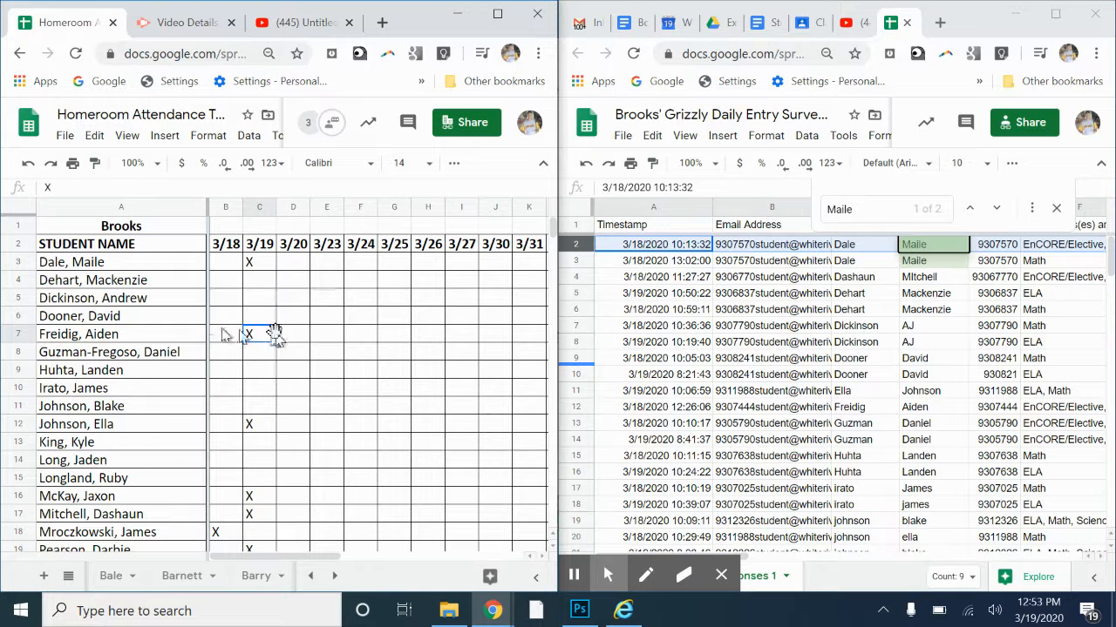
pyautogui.click(771, 361)
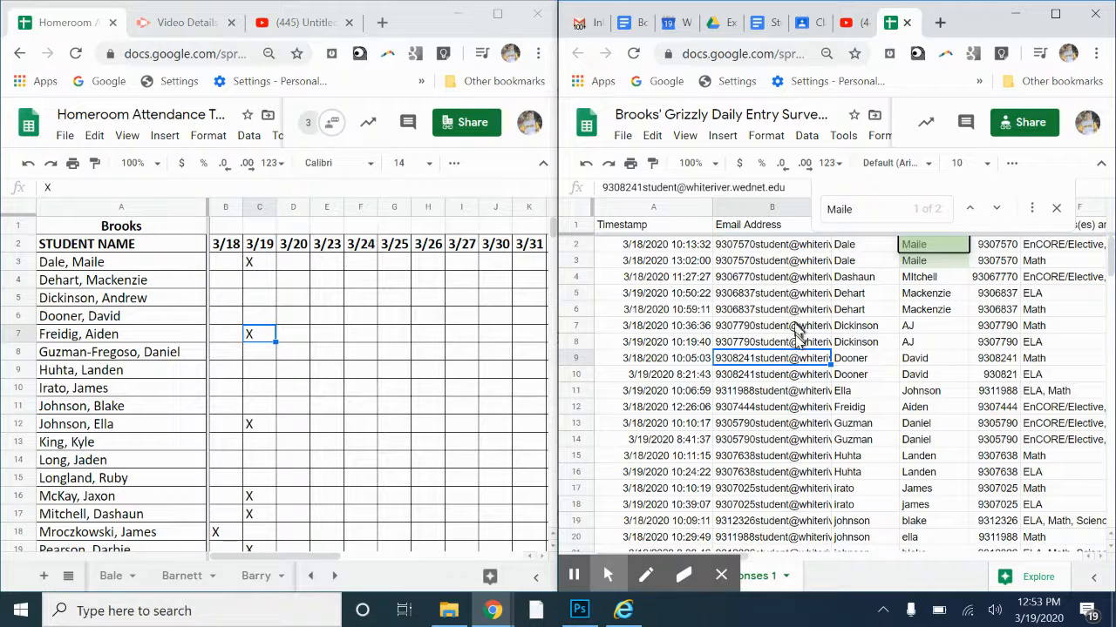
pyautogui.hotkey('ctrl', 'f')
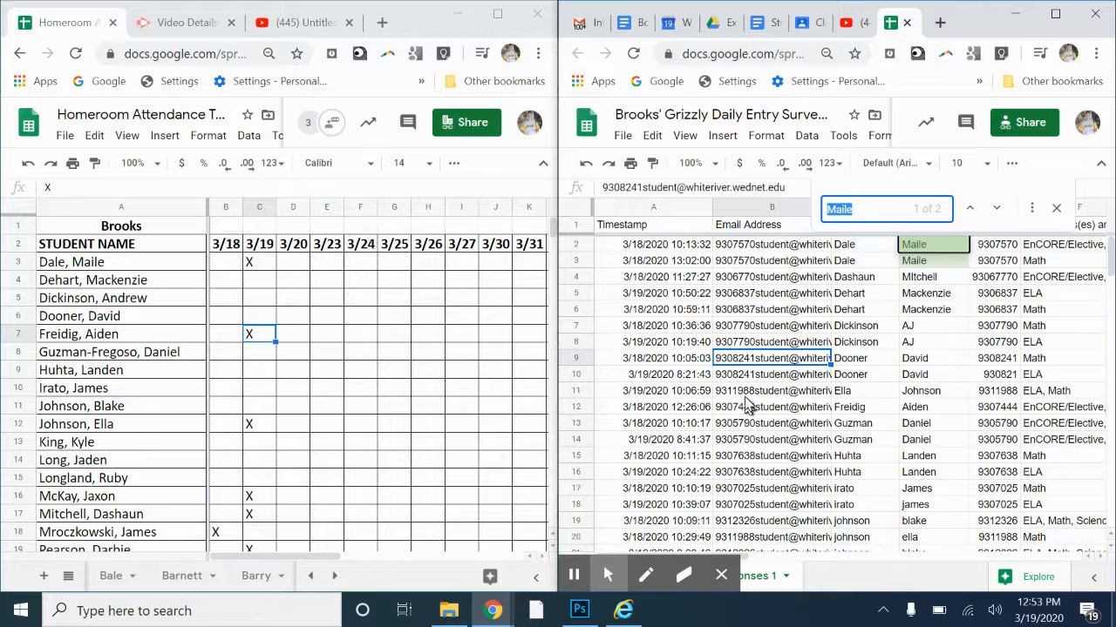
pyautogui.moveTo(876, 210); pyautogui.dragTo(789, 224)
pyautogui.press('BackSpace')
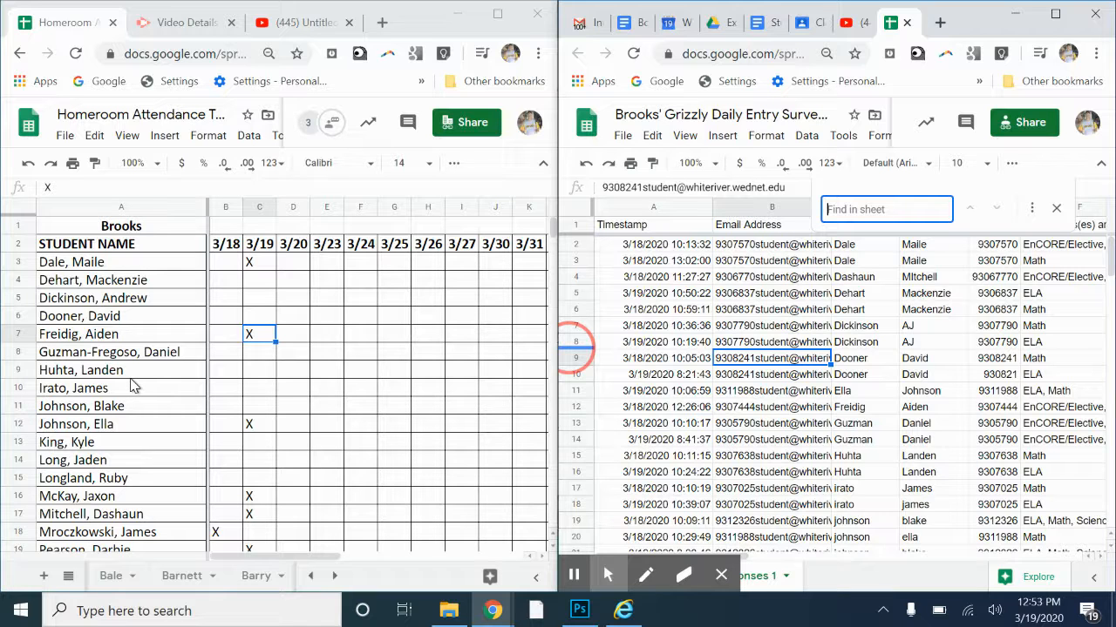
pyautogui.write('Freidig')
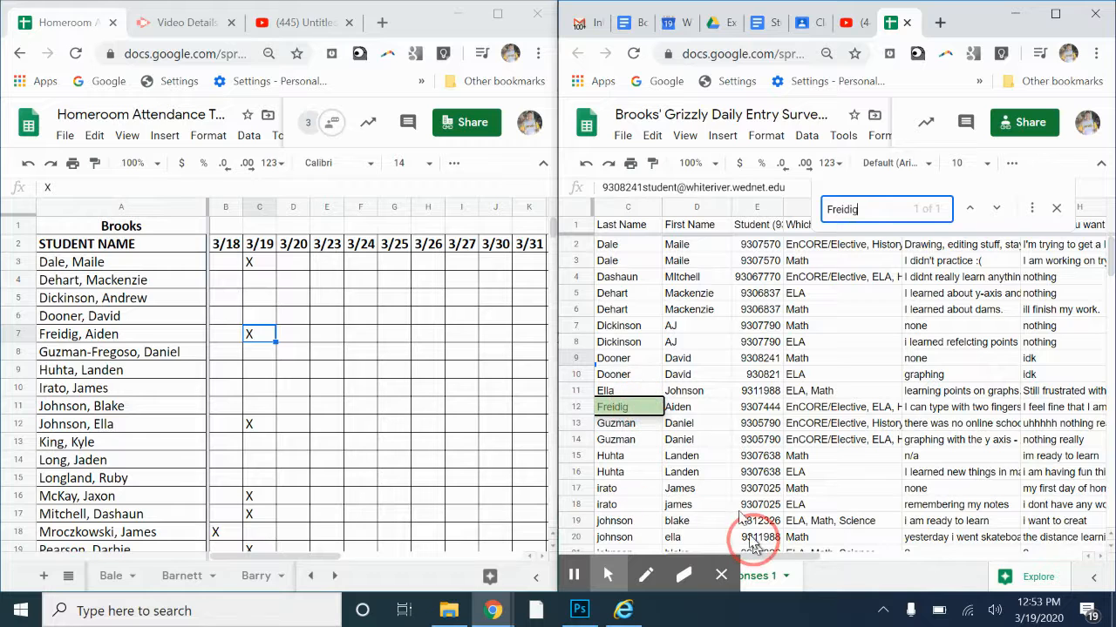
pyautogui.hscroll(-3, 784, 547)
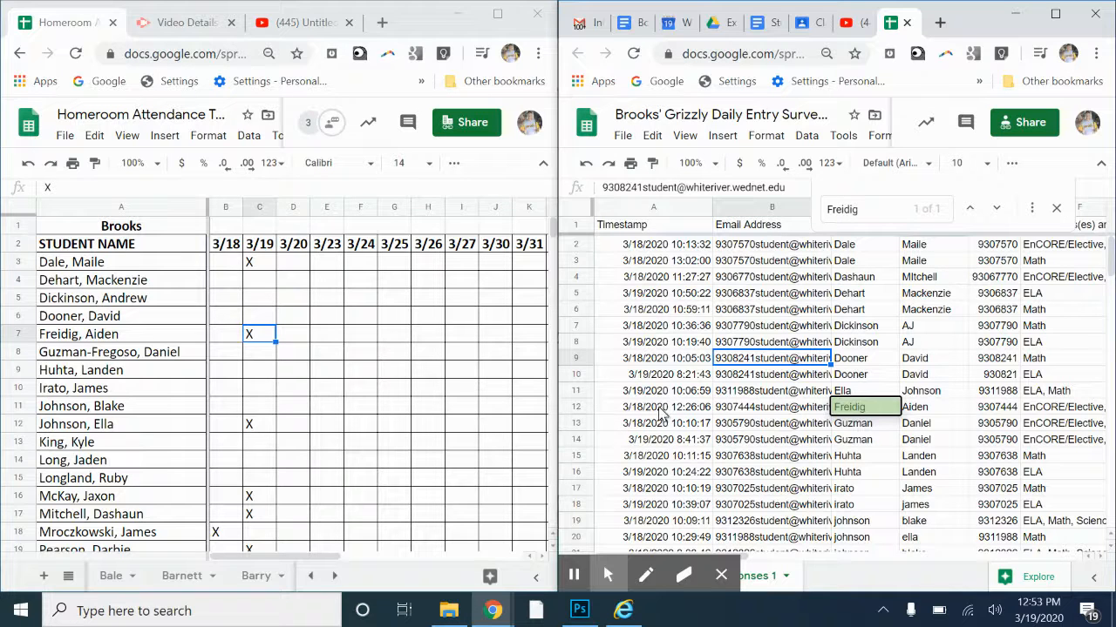
# Clear the 3/19 absence mark in cell C7 of the homeroom attendance sheet
pyautogui.click(246, 337)
pyautogui.press('Delete')
pyautogui.click(266, 340)
# Maximize the survey responses window and dismiss the sheet search
pyautogui.click(1054, 18)
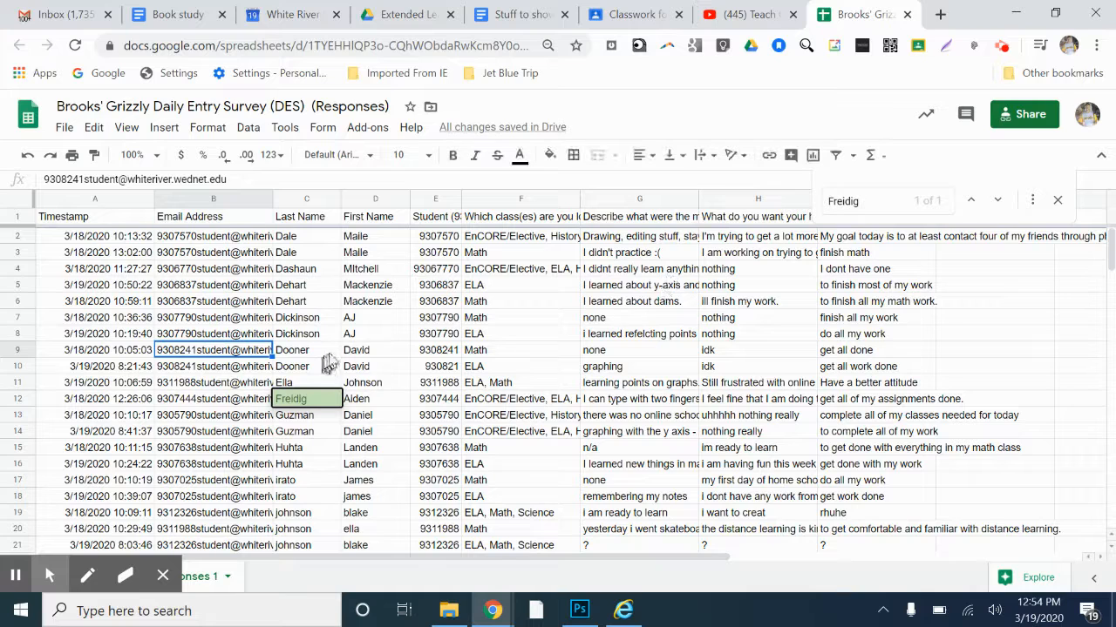
pyautogui.hotkey('ctrl', 'f')
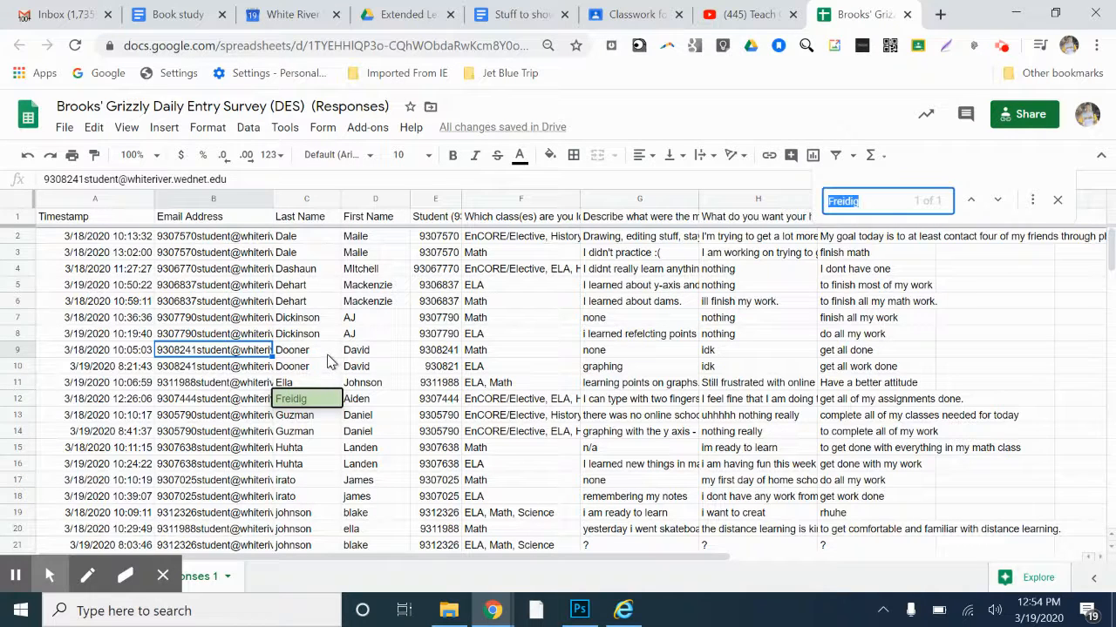
pyautogui.click(1057, 203)
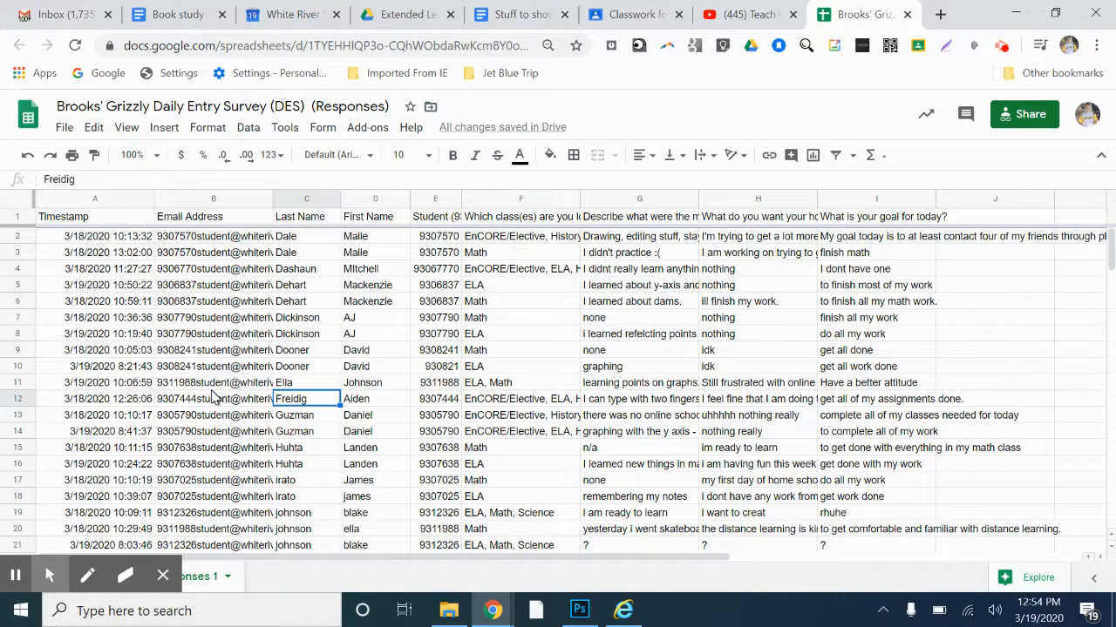
# Select the response rows from row 2 through row 37 and hide them, keeping the header row visible
pyautogui.scroll(-5, 214, 397)
pyautogui.scroll(5, 214, 397)
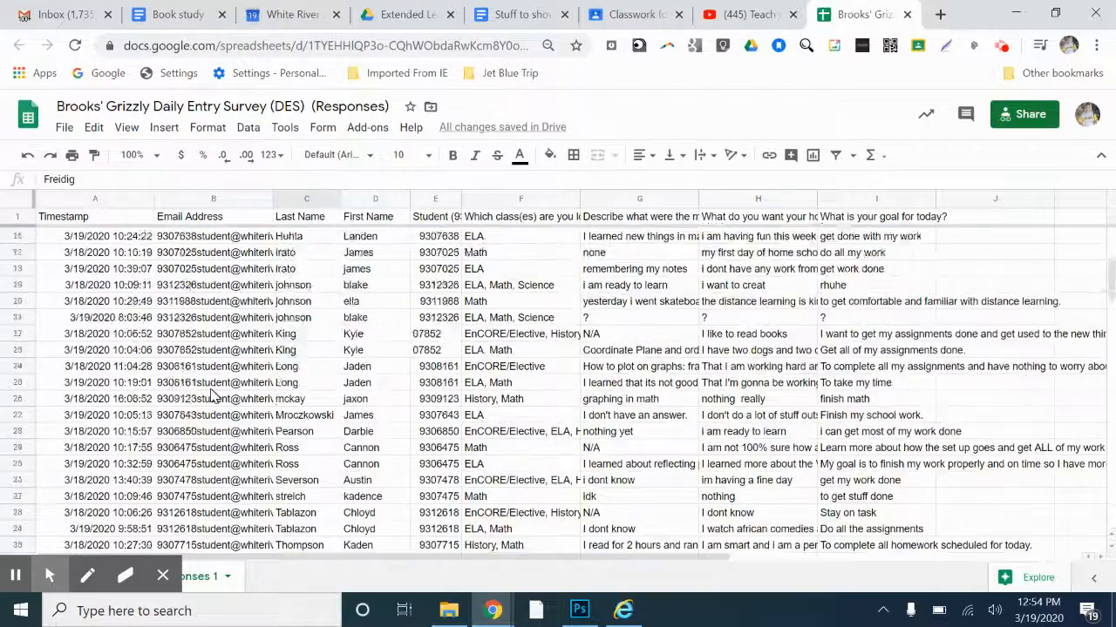
pyautogui.scroll(-6, 210, 348)
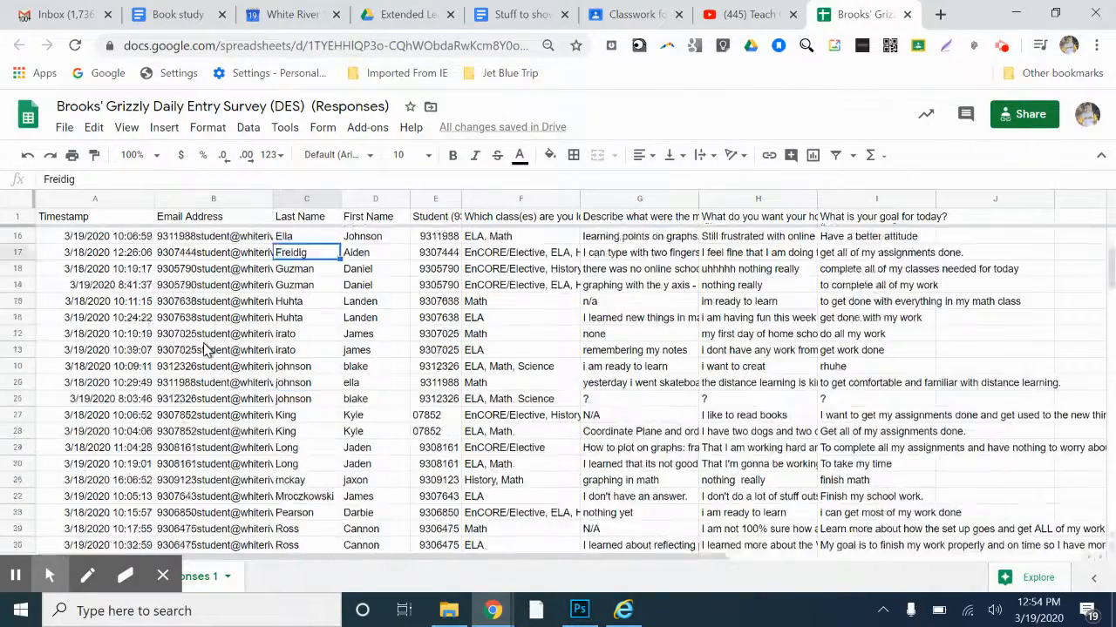
pyautogui.scroll(6, 222, 409)
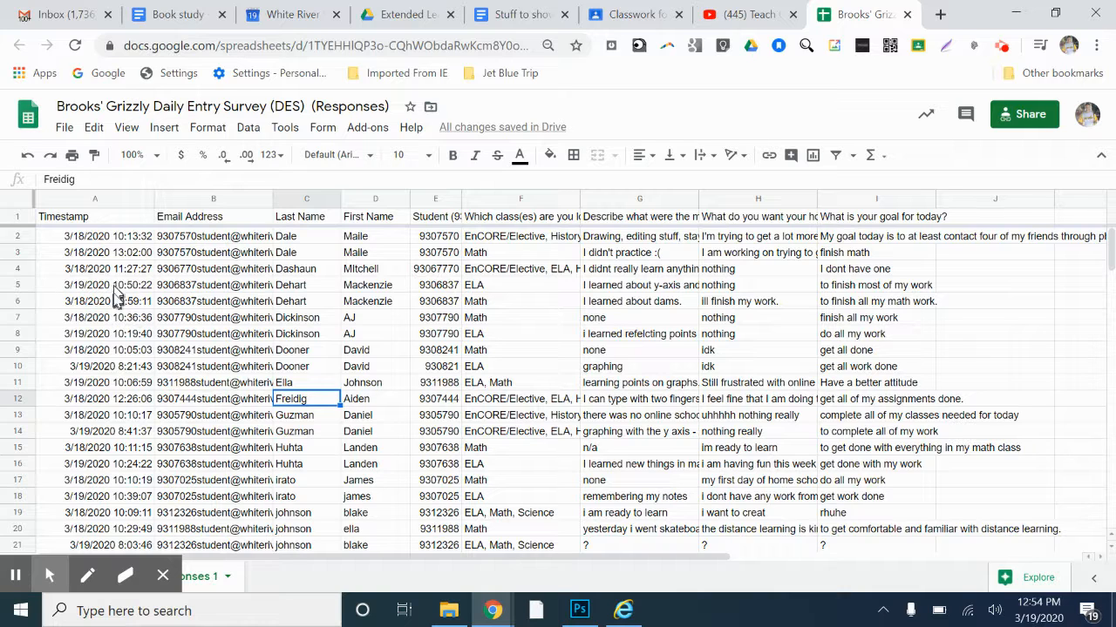
pyautogui.click(15, 237)
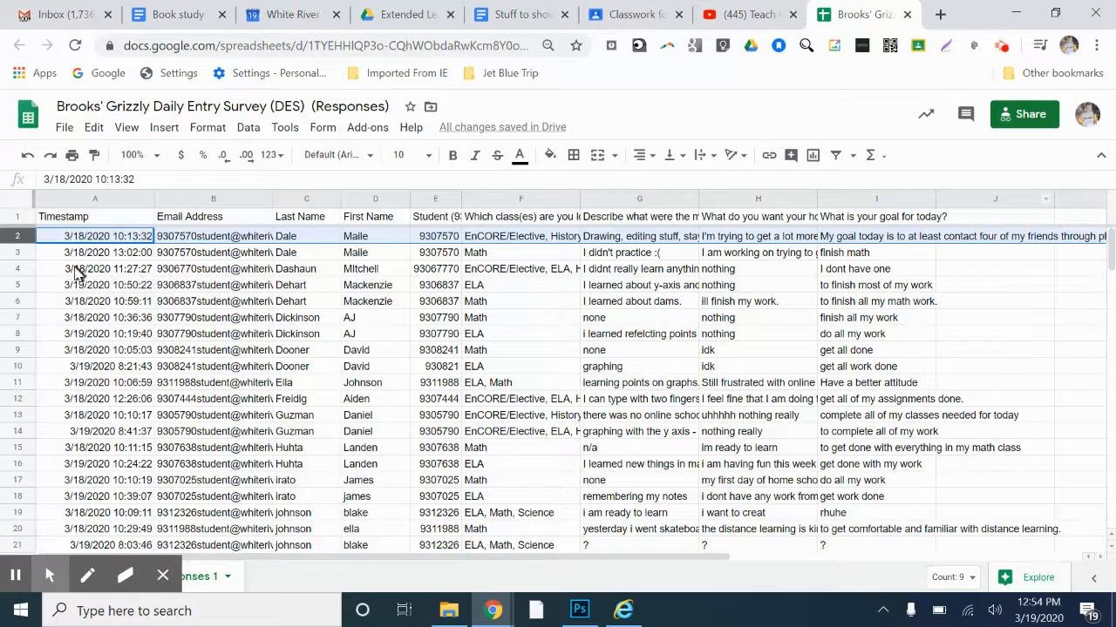
pyautogui.scroll(-5, 24, 259)
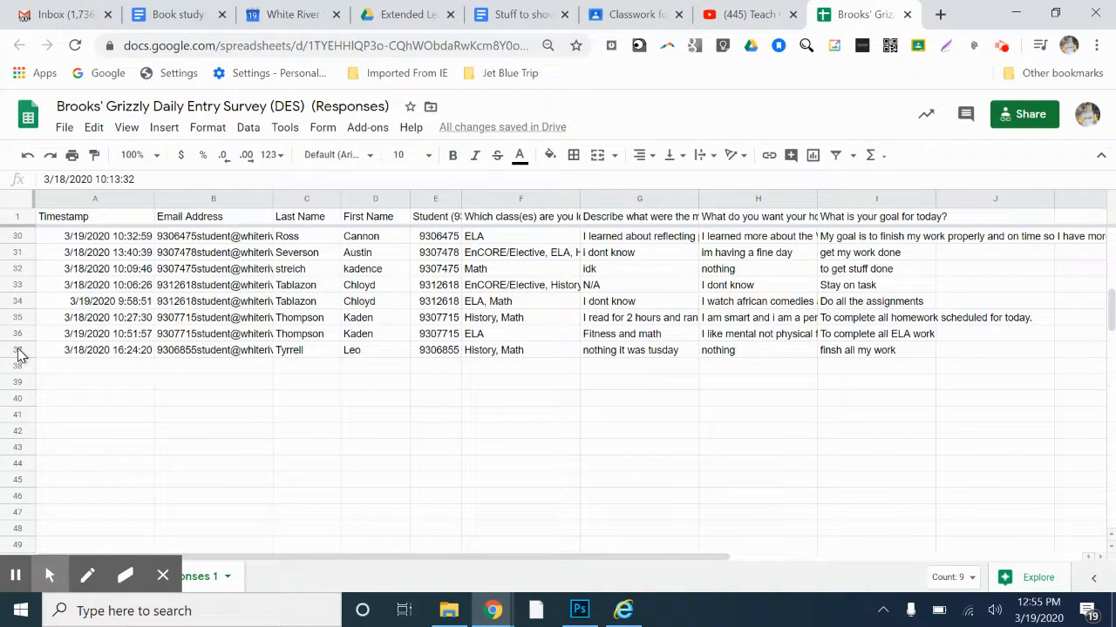
pyautogui.keyDown('shift'); pyautogui.click(17, 350); pyautogui.keyUp('shift')
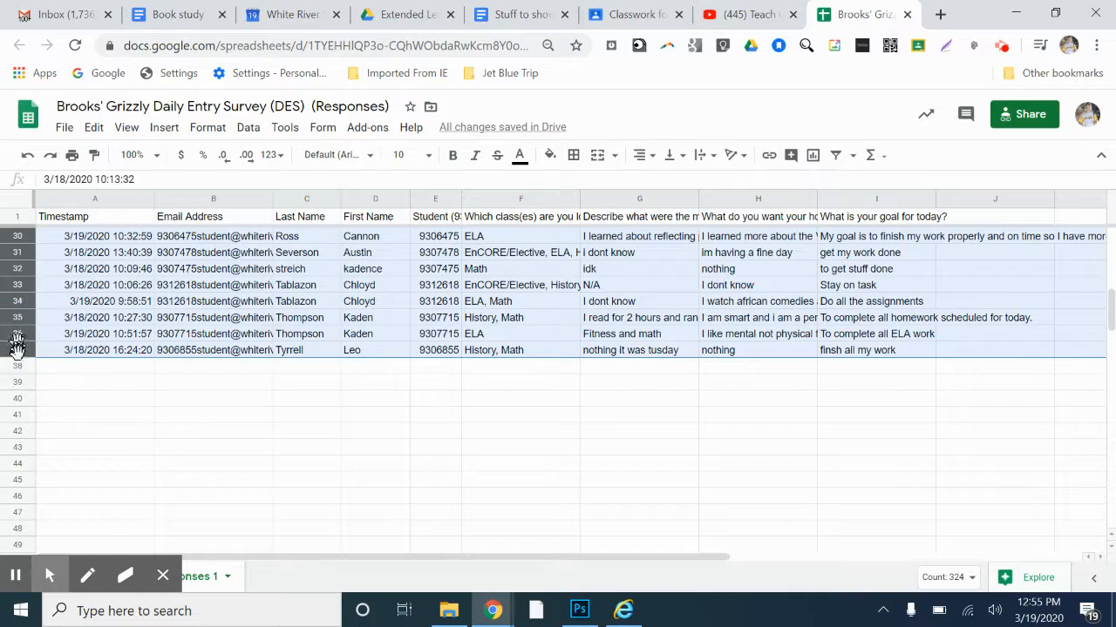
pyautogui.scroll(8, 104, 344)
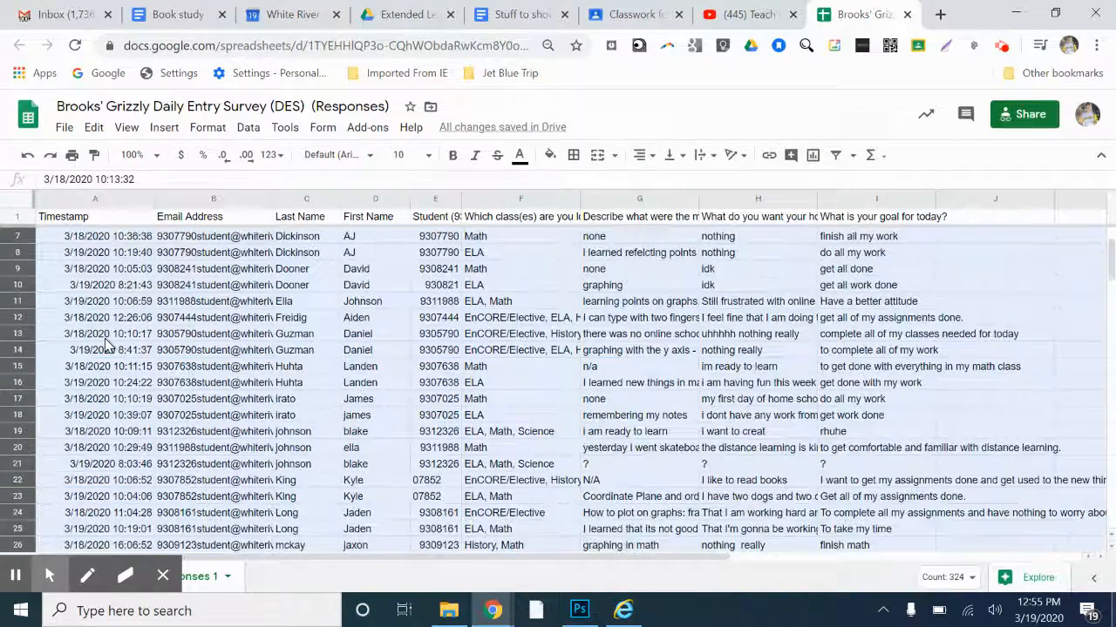
pyautogui.scroll(2, 104, 344)
pyautogui.scroll(-6, 104, 345)
pyautogui.scroll(5, 105, 345)
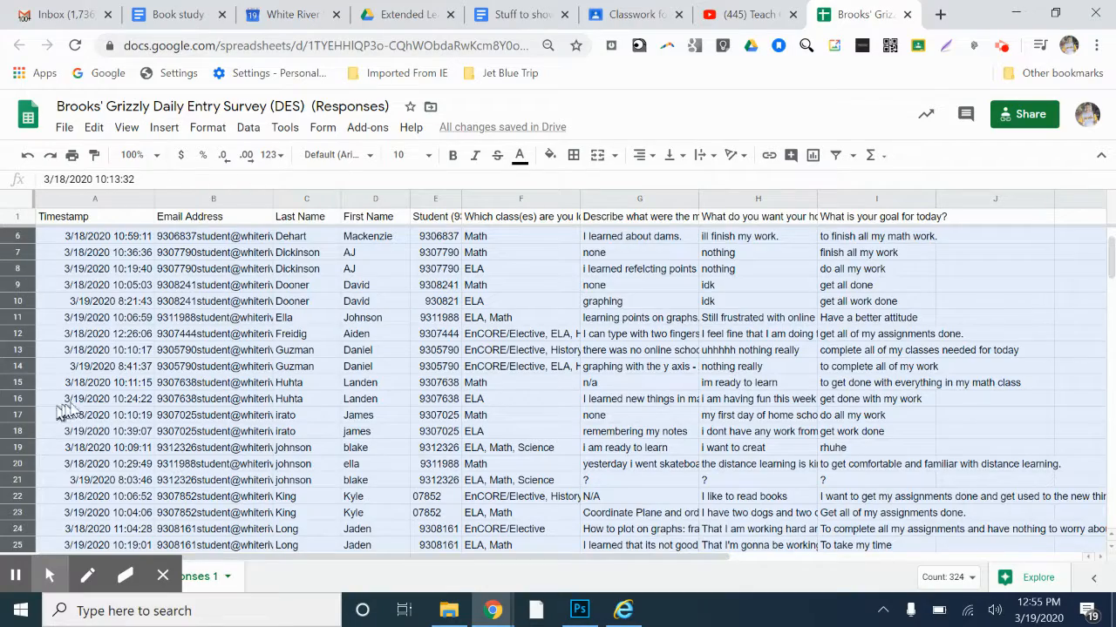
pyautogui.scroll(-6, 61, 413)
pyautogui.scroll(7, 81, 384)
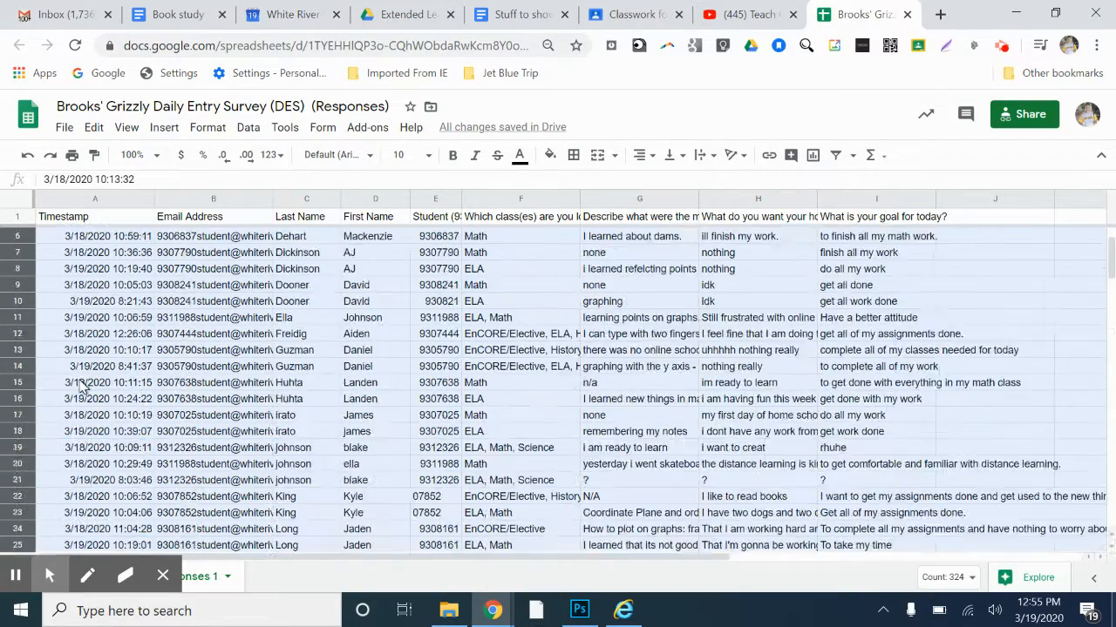
pyautogui.rightClick(56, 362)
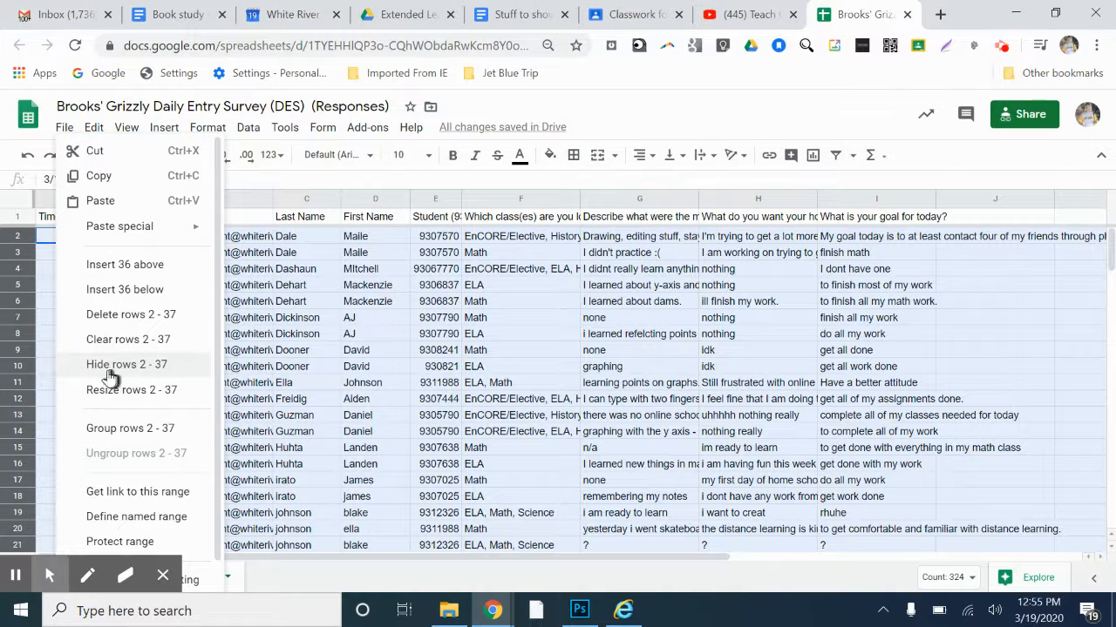
pyautogui.press('ctrl')
pyautogui.press('ctrl')
pyautogui.press('ctrl')
pyautogui.press('ctrl')
pyautogui.press('ctrl')
pyautogui.press('ctrl')
pyautogui.click(175, 372)
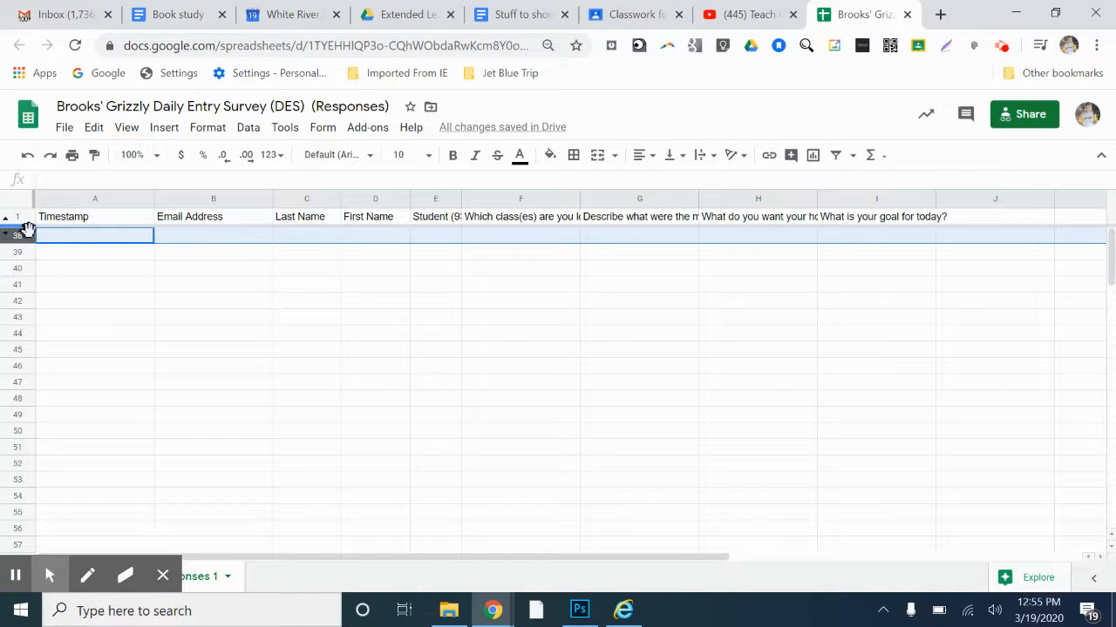
# Unhide the hidden response rows 2 to 37 between the header and row 38, and clear the row selection
pyautogui.click(97, 301)
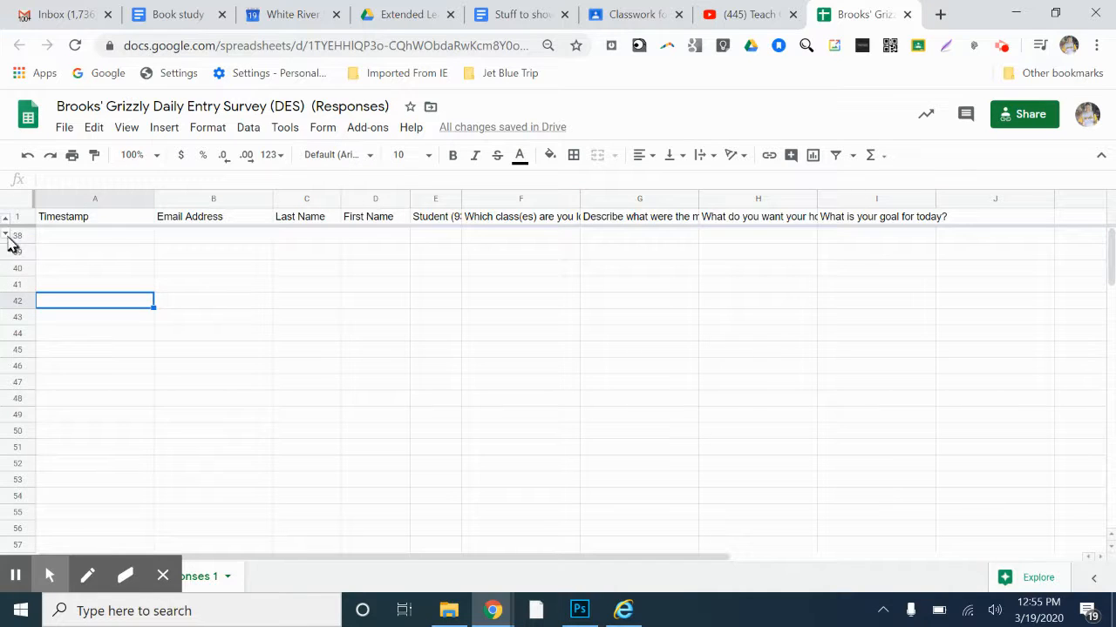
pyautogui.press('ctrl')
pyautogui.press('ctrl')
pyautogui.click(6, 236)
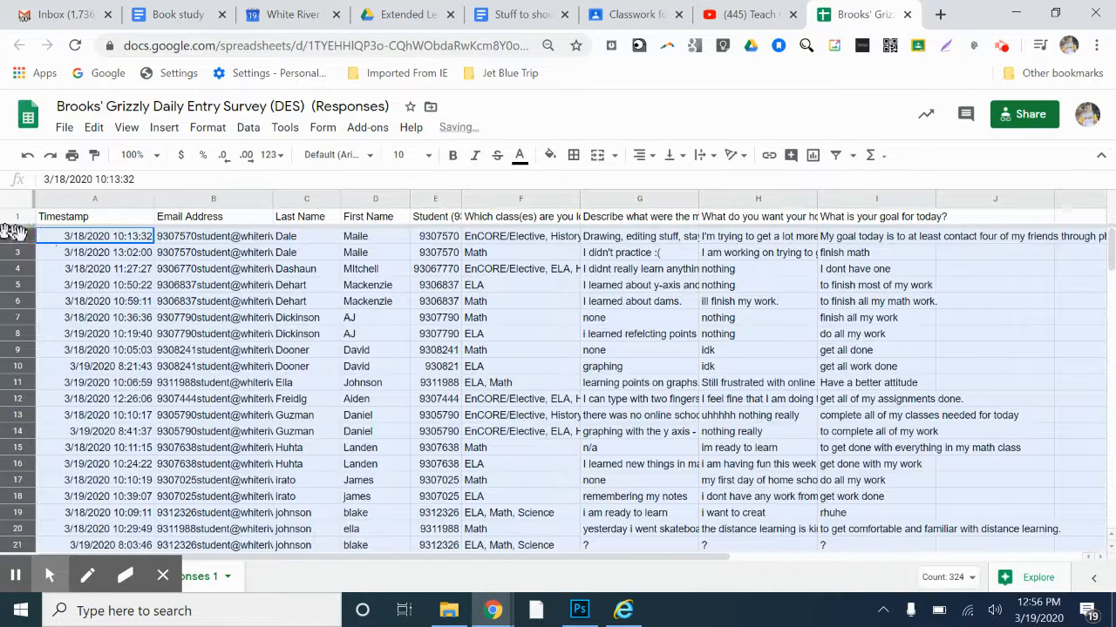
pyautogui.click(406, 433)
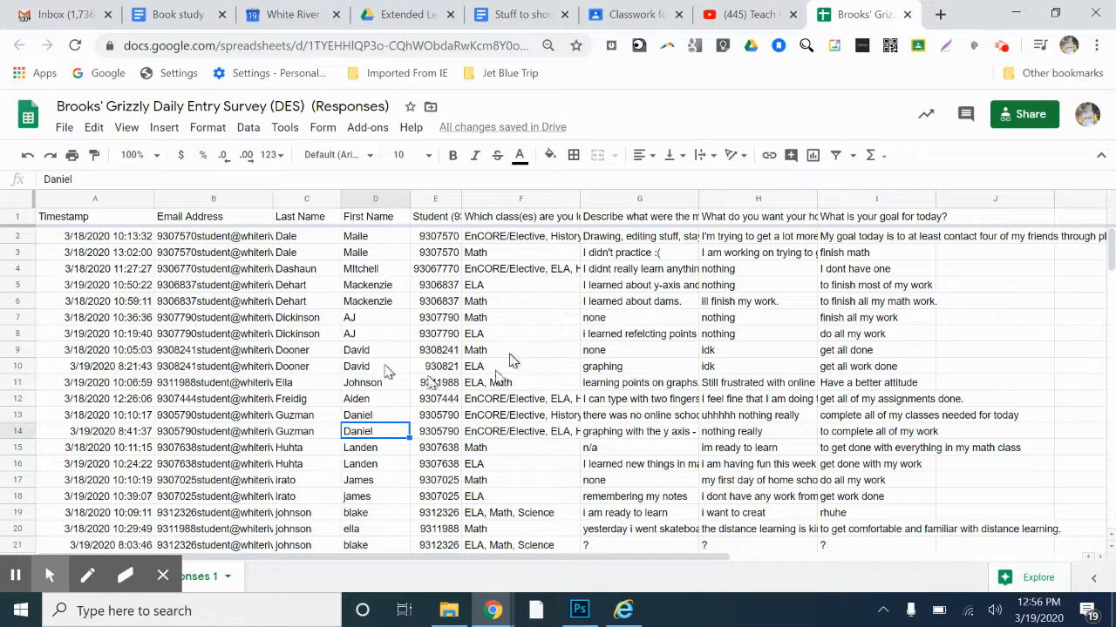
# Return to the Stuff to show document, clear the text highlight and review the outline from its title
pyautogui.click(514, 14)
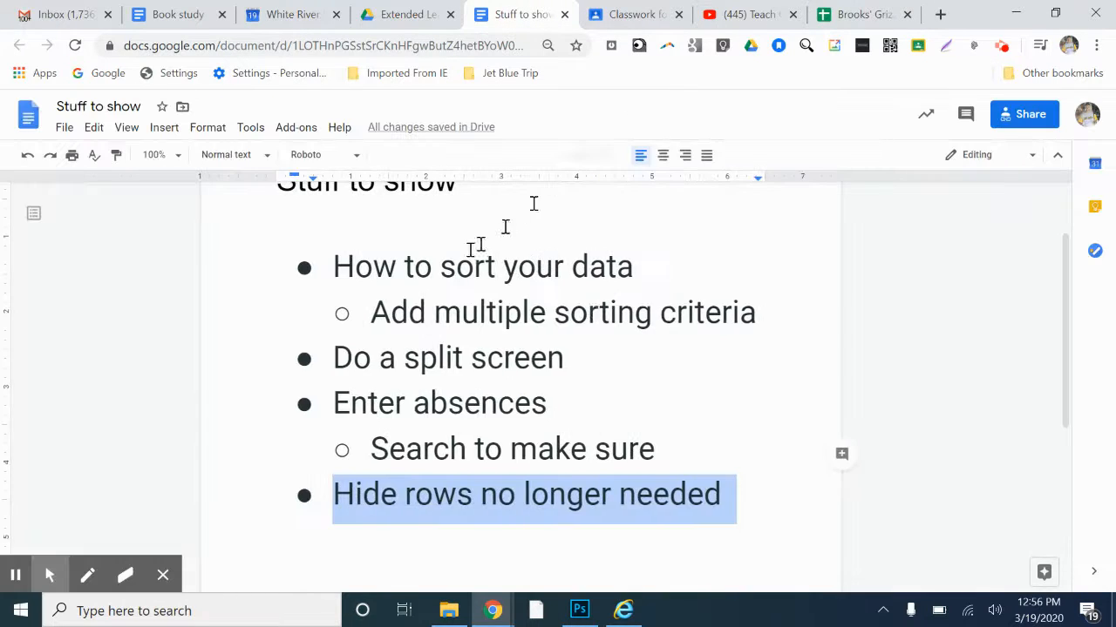
pyautogui.click(759, 494)
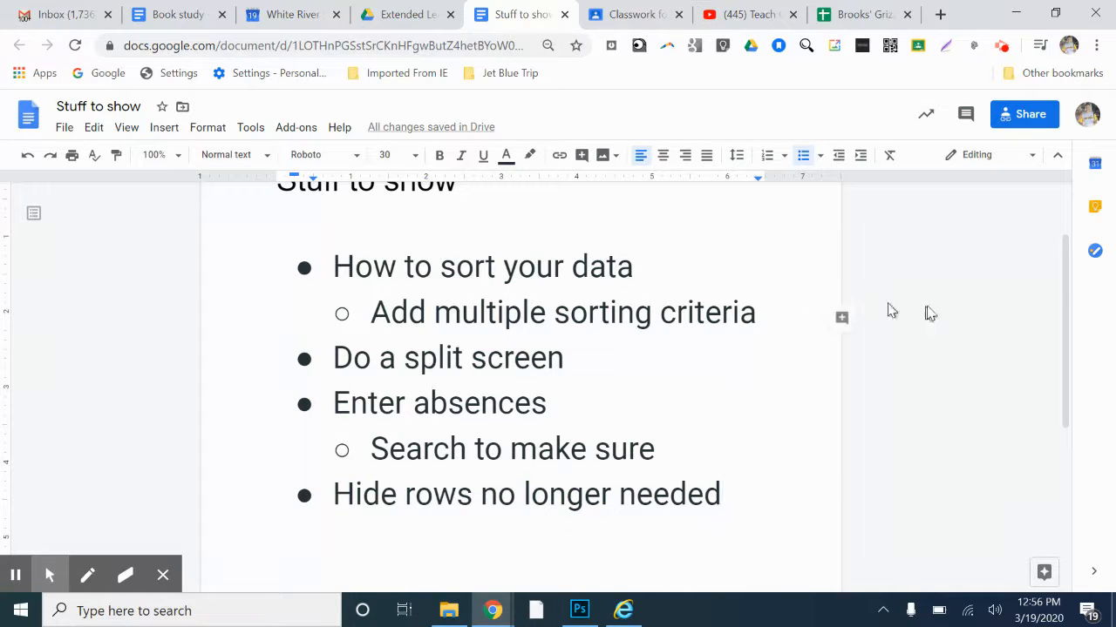
pyautogui.moveTo(1066, 304); pyautogui.dragTo(1066, 292)
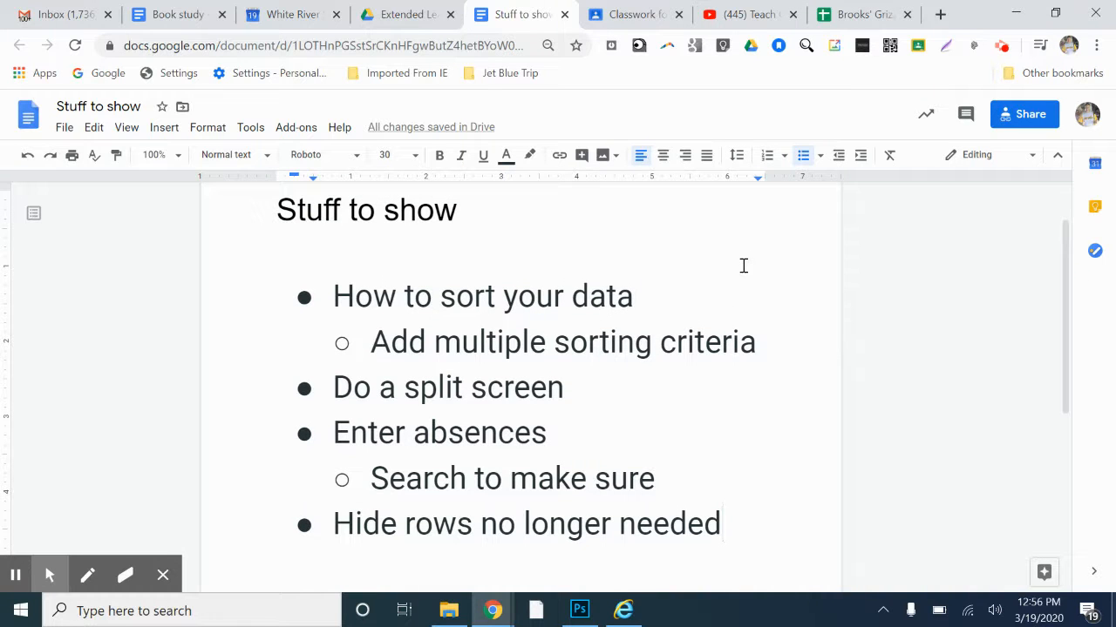